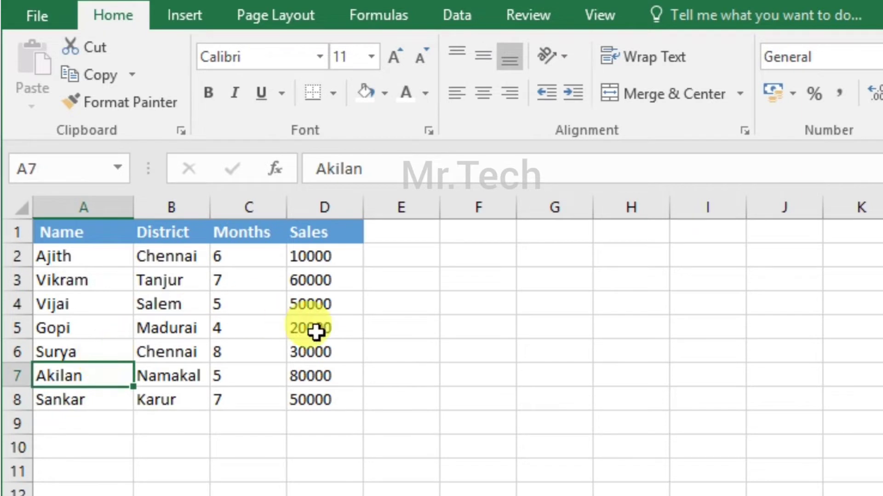
Review the sales data and the Name, District, Months and Sales column headers of the source table.
{"action": "left_click", "coordinate": [323, 329]}
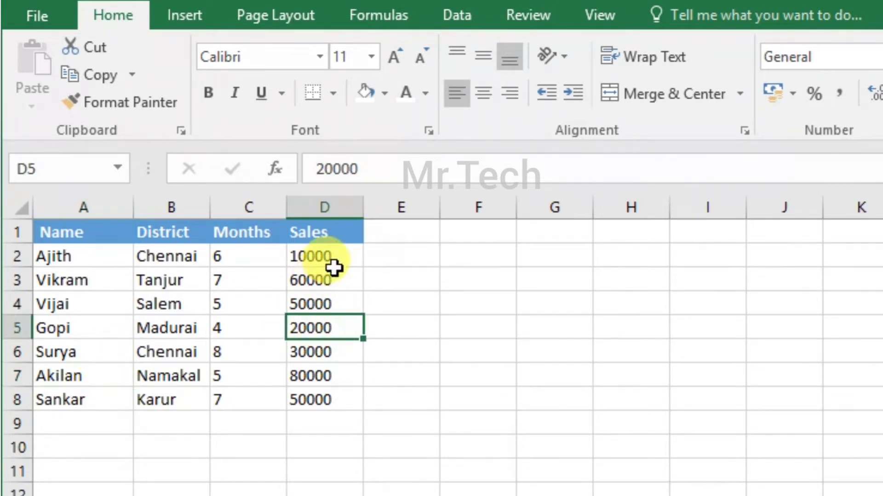
{"action": "left_click", "coordinate": [331, 278]}
{"action": "left_click", "coordinate": [123, 226]}
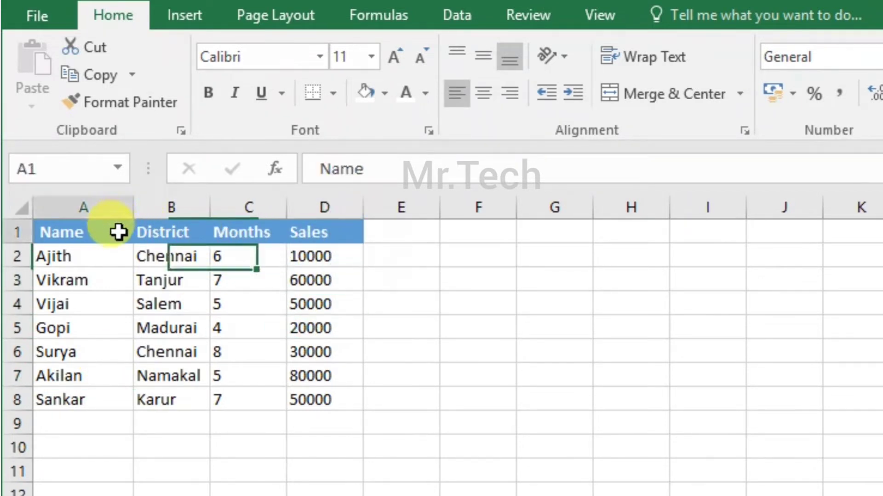
{"action": "left_click", "coordinate": [187, 230]}
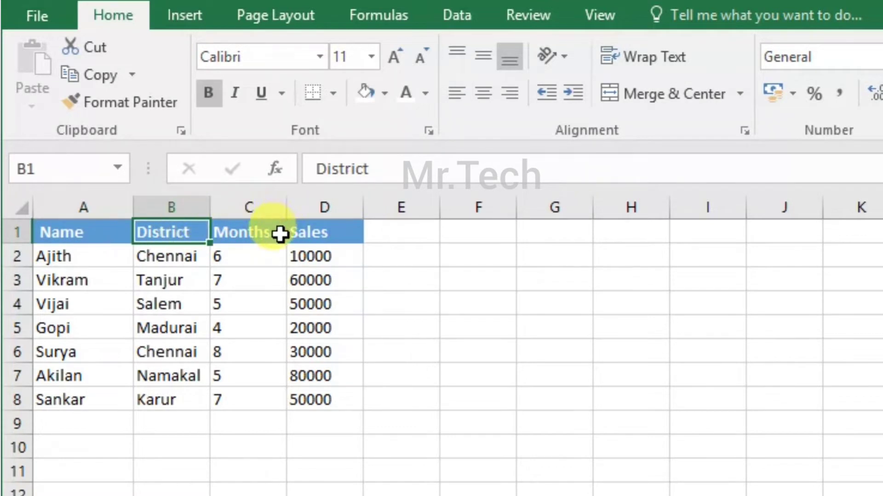
{"action": "left_click", "coordinate": [278, 233]}
{"action": "left_click", "coordinate": [346, 235]}
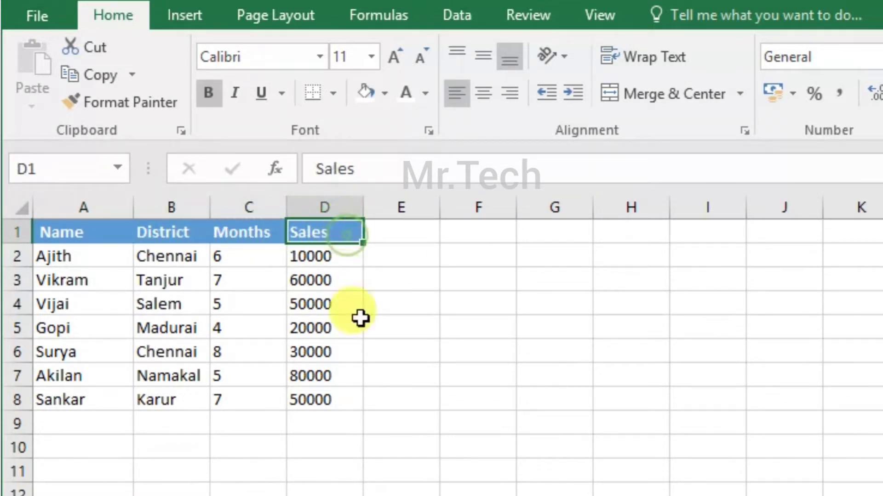
Insert a PivotChart based on the range Sheet1!$A$1:$D$8 and place it on a new worksheet.
{"action": "left_click", "coordinate": [396, 345]}
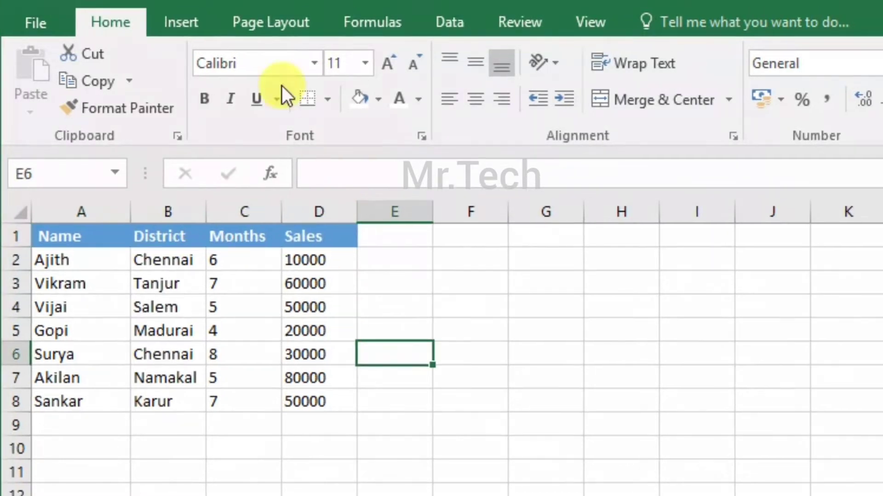
{"action": "left_click", "coordinate": [187, 14]}
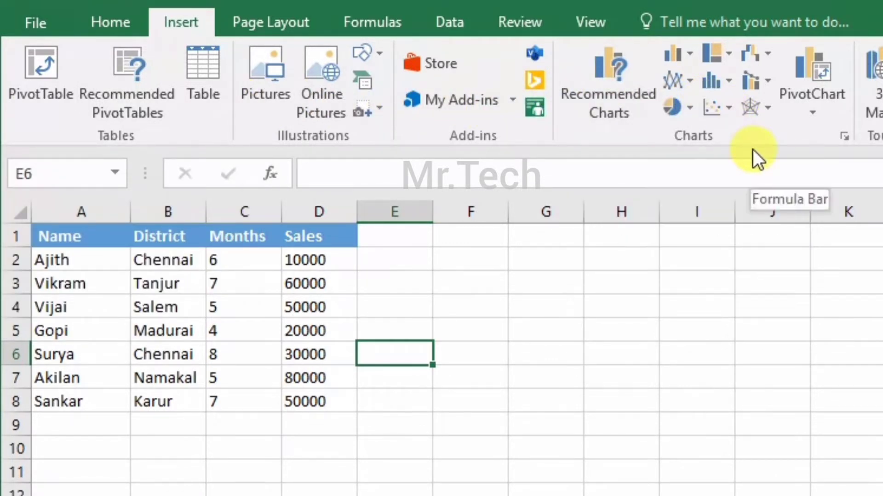
{"action": "left_click", "coordinate": [818, 104]}
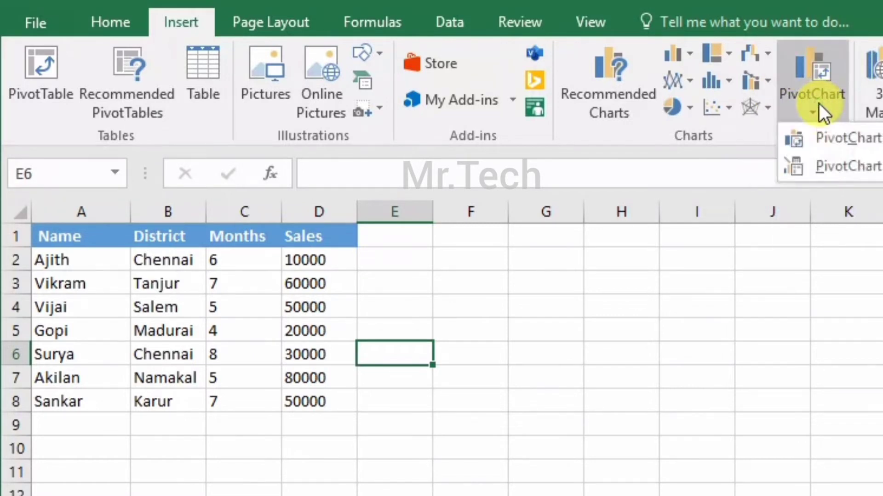
{"action": "left_click", "coordinate": [841, 143]}
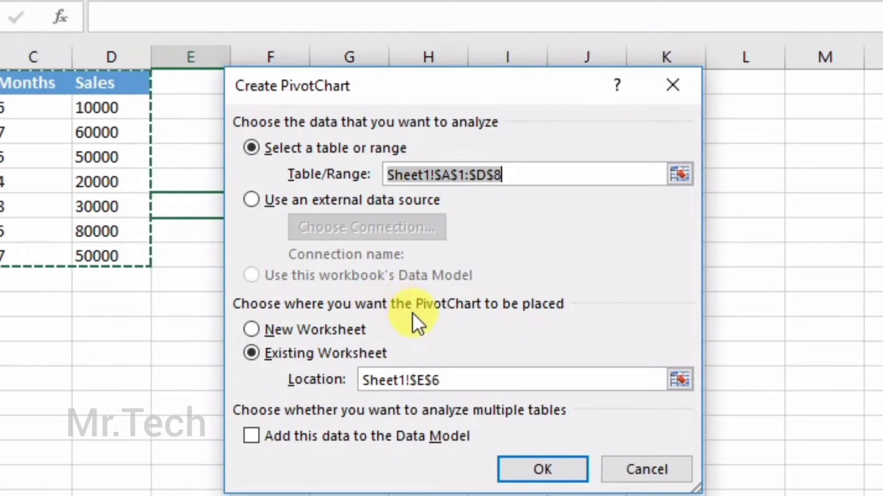
{"action": "left_click", "coordinate": [318, 327]}
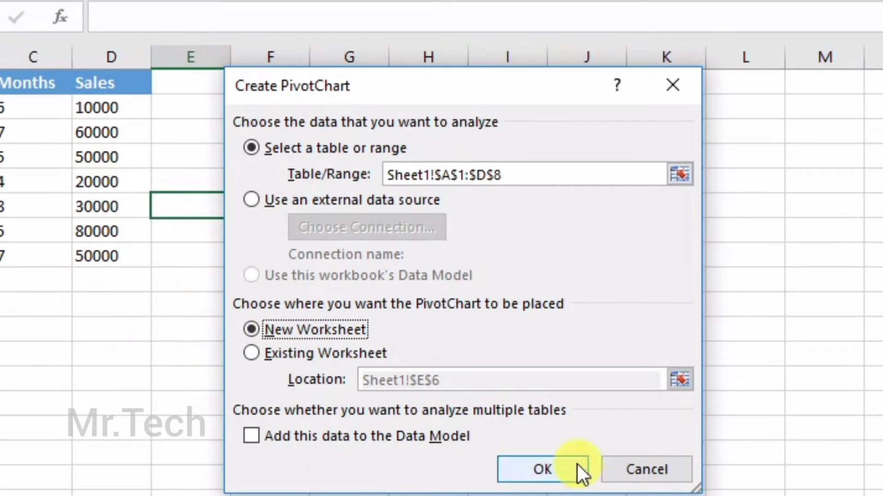
{"action": "left_click", "coordinate": [542, 469]}
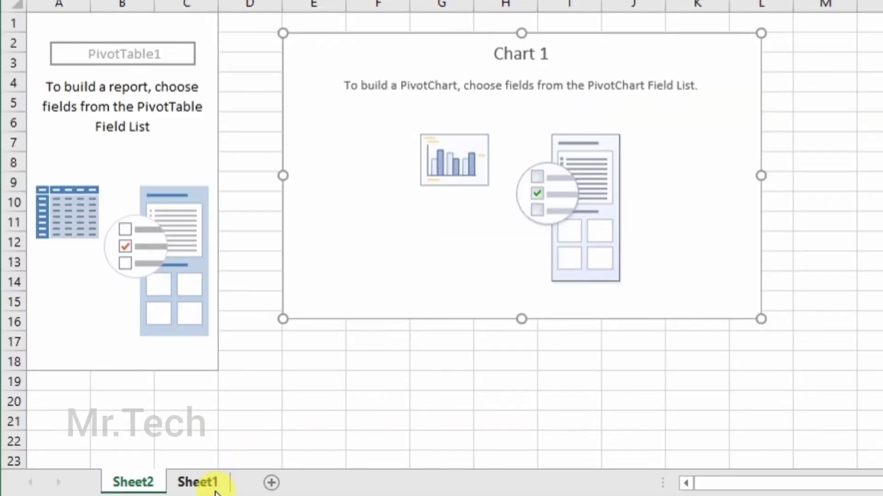
{"action": "left_click", "coordinate": [217, 487]}
{"action": "left_click", "coordinate": [151, 483]}
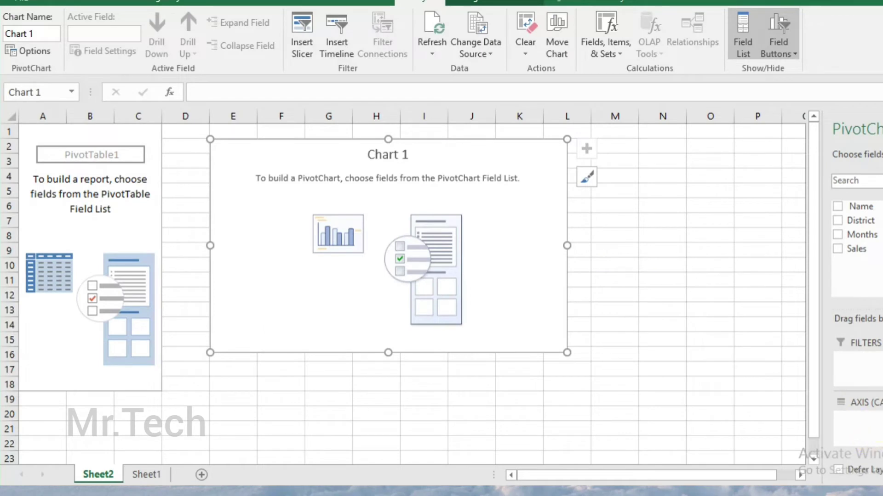
Add the Name, District, Months and Sales fields to the PivotChart and check its columns.
{"action": "left_click", "coordinate": [836, 207]}
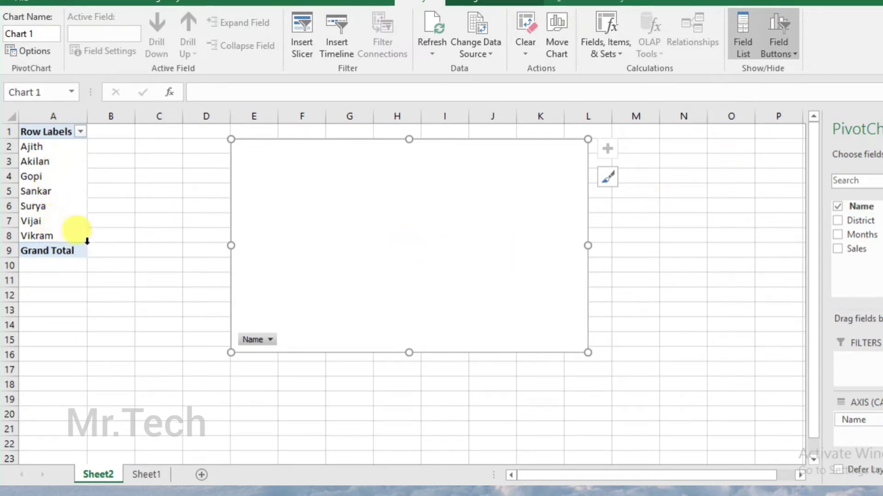
{"action": "left_click", "coordinate": [838, 221]}
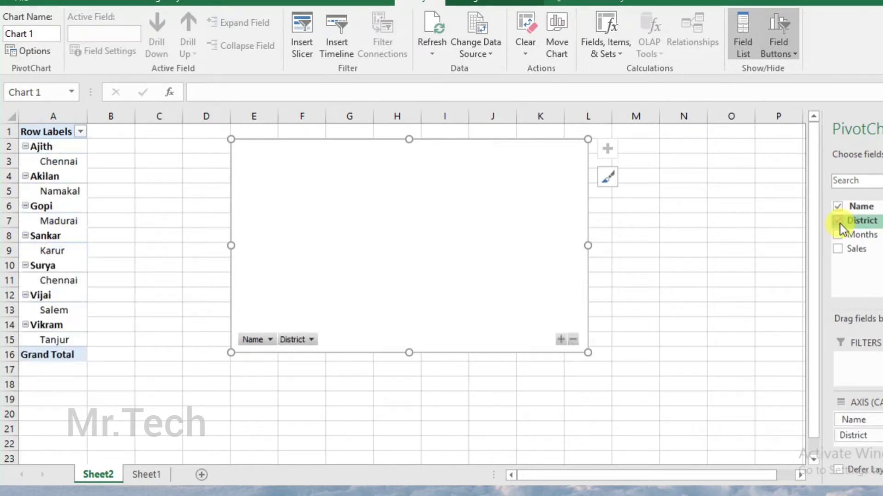
{"action": "left_click", "coordinate": [839, 236]}
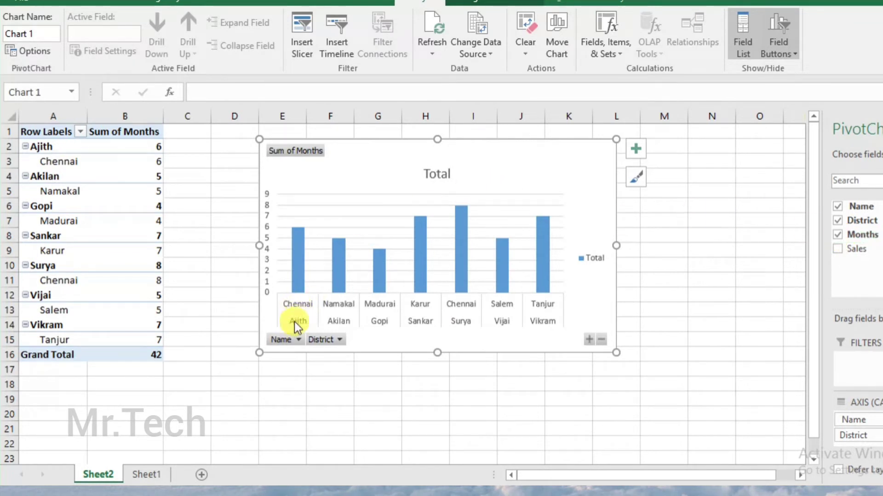
{"action": "mouse_move", "coordinate": [301, 234]}
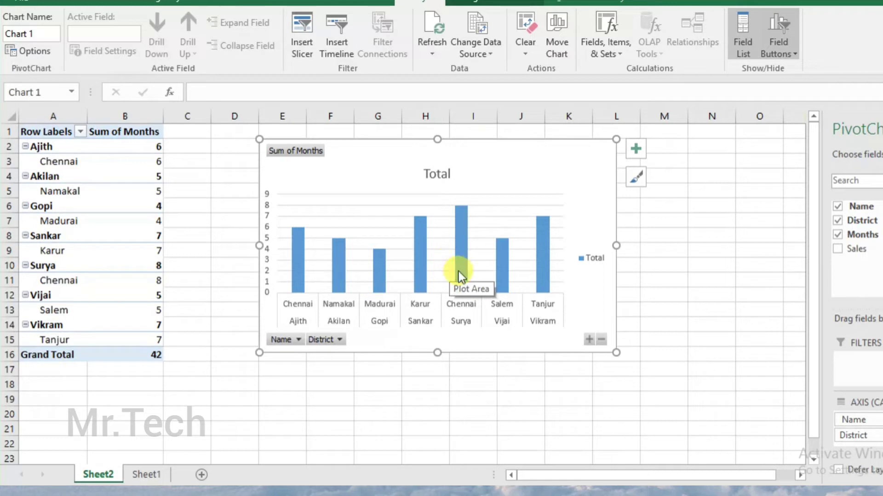
{"action": "mouse_move", "coordinate": [458, 272]}
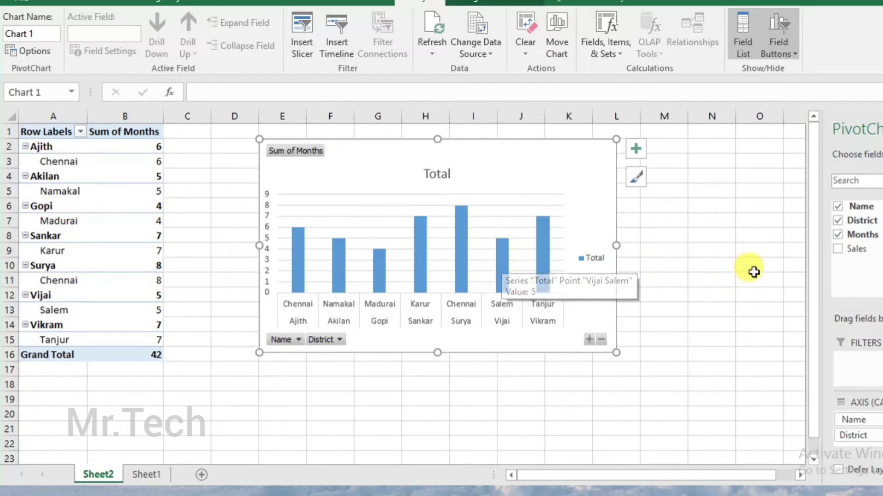
{"action": "left_click", "coordinate": [836, 249]}
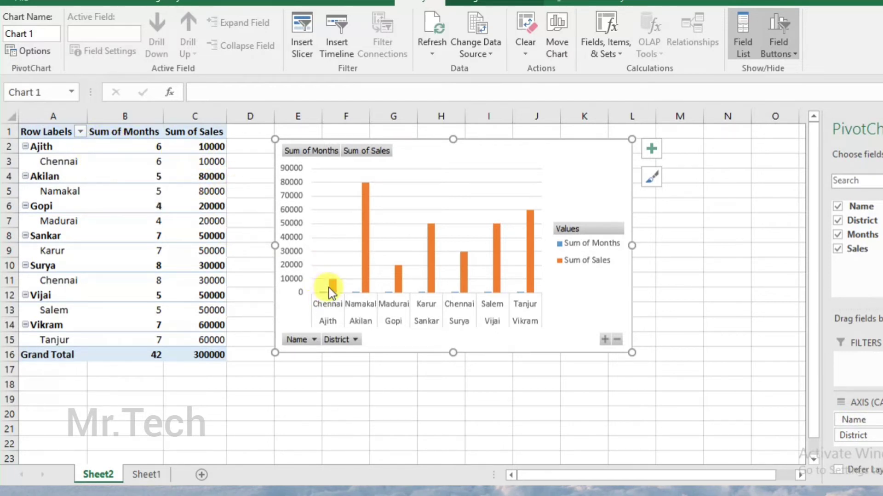
{"action": "mouse_move", "coordinate": [330, 288]}
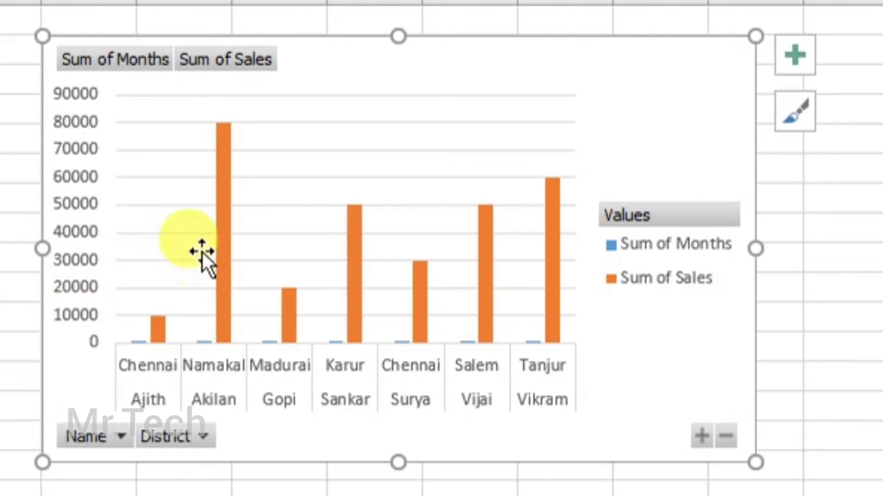
{"action": "mouse_move", "coordinate": [221, 280]}
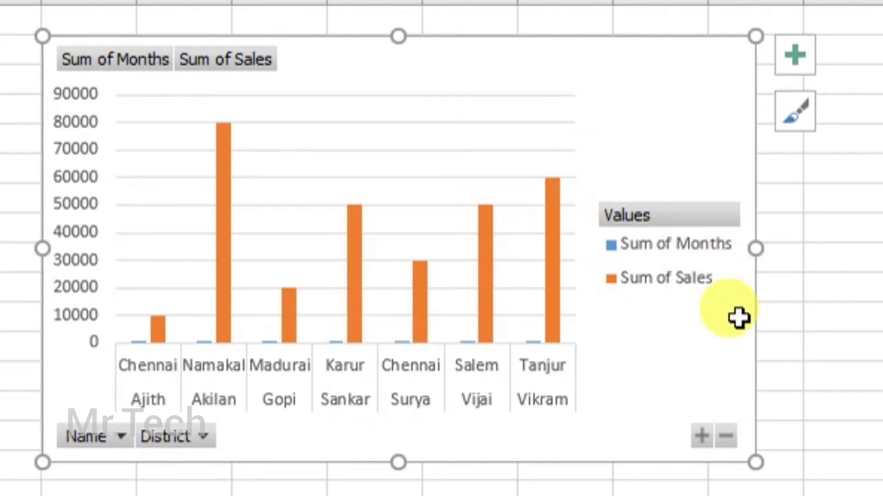
Try the chart style with the grey gradient background on the PivotChart.
{"action": "left_click", "coordinate": [795, 123]}
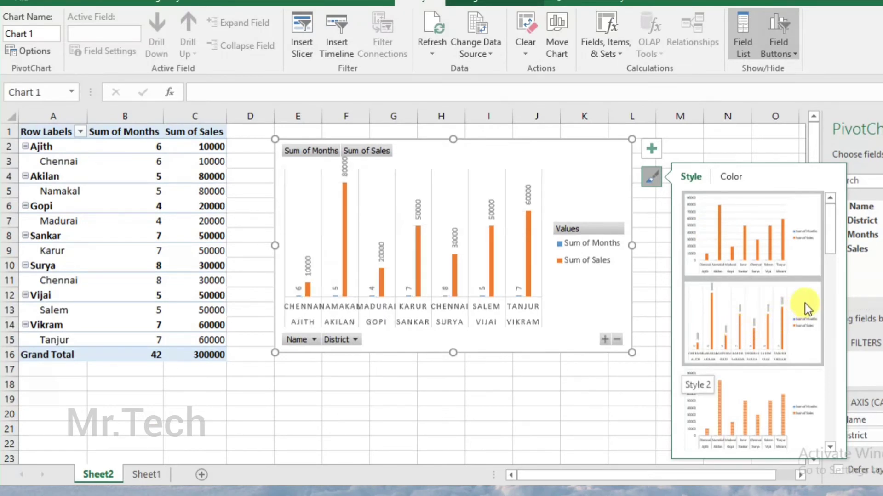
{"action": "left_click_drag", "start_coordinate": [828, 245], "coordinate": [829, 288]}
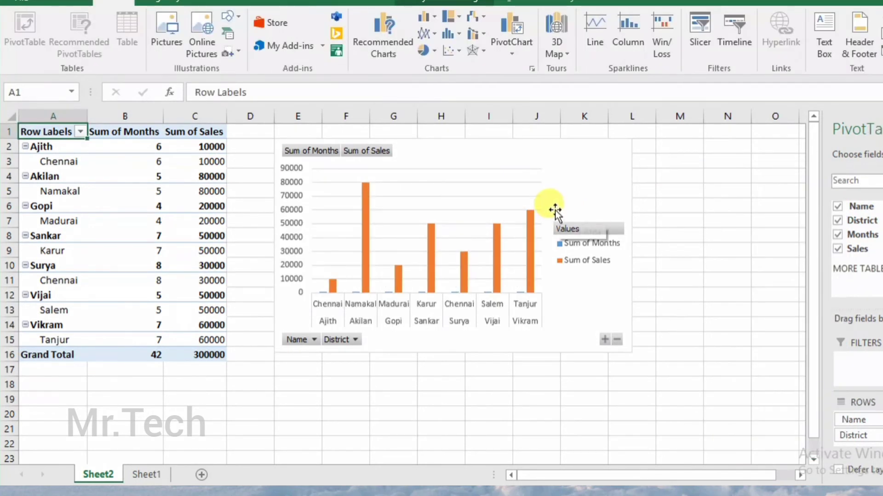
{"action": "left_click", "coordinate": [593, 167]}
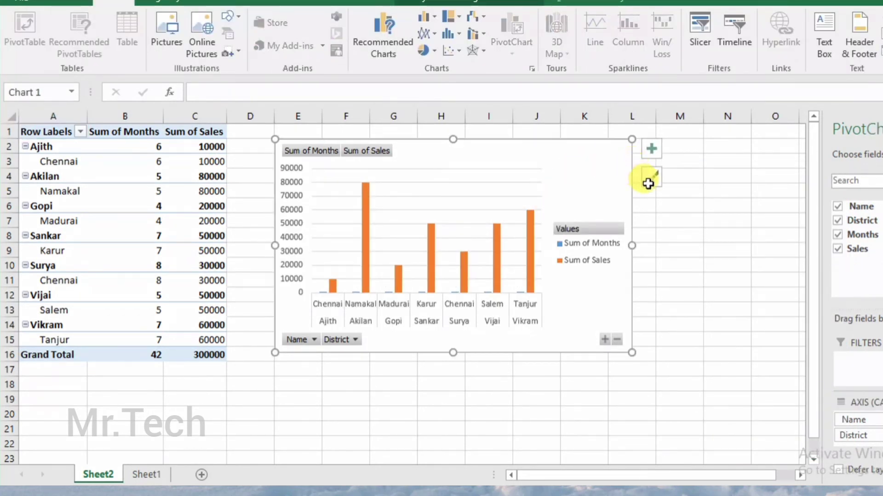
{"action": "left_click", "coordinate": [652, 185]}
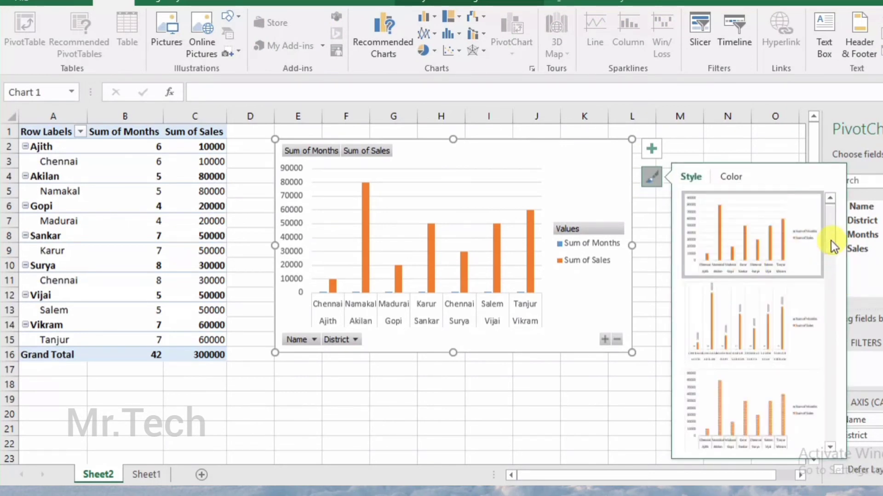
{"action": "left_click_drag", "start_coordinate": [832, 245], "coordinate": [830, 289]}
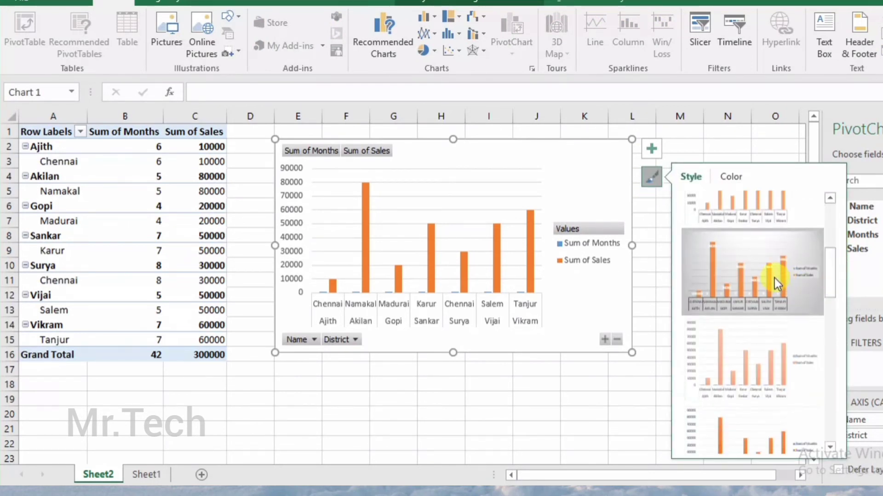
{"action": "left_click", "coordinate": [776, 284]}
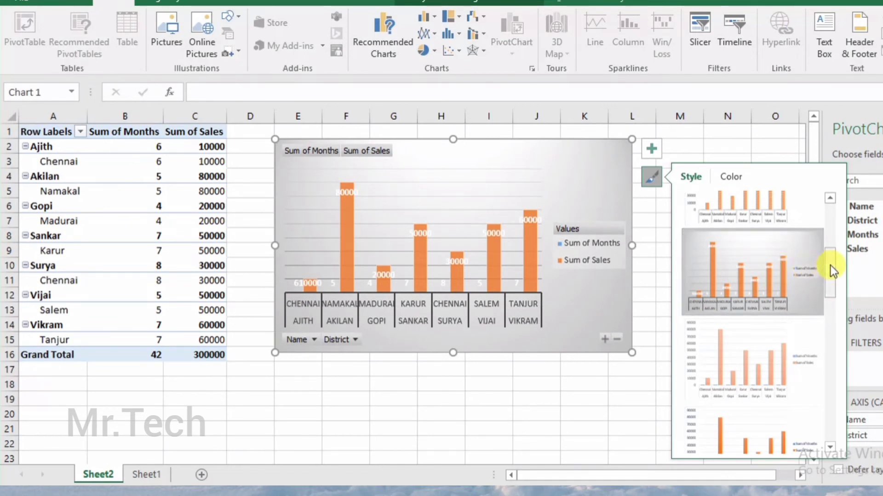
Switch the PivotChart back to the first chart style with the white background.
{"action": "left_click_drag", "start_coordinate": [834, 270], "coordinate": [834, 207]}
{"action": "left_click", "coordinate": [768, 227]}
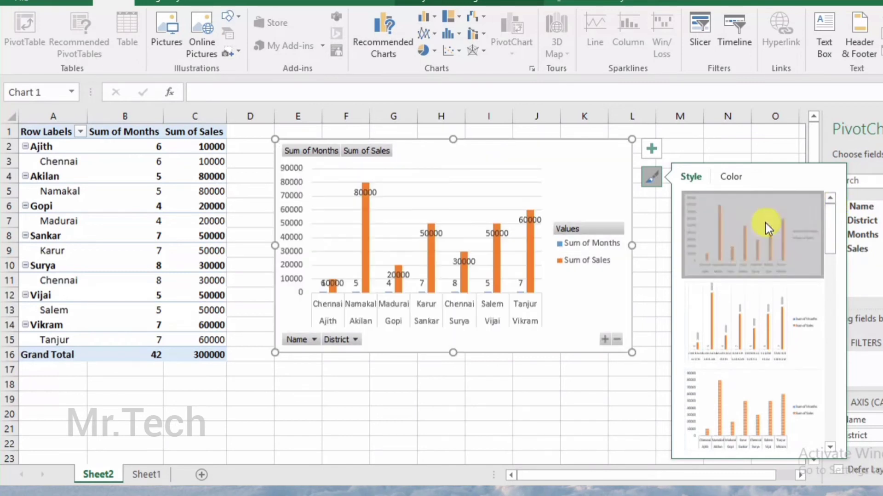
{"action": "left_click", "coordinate": [558, 401]}
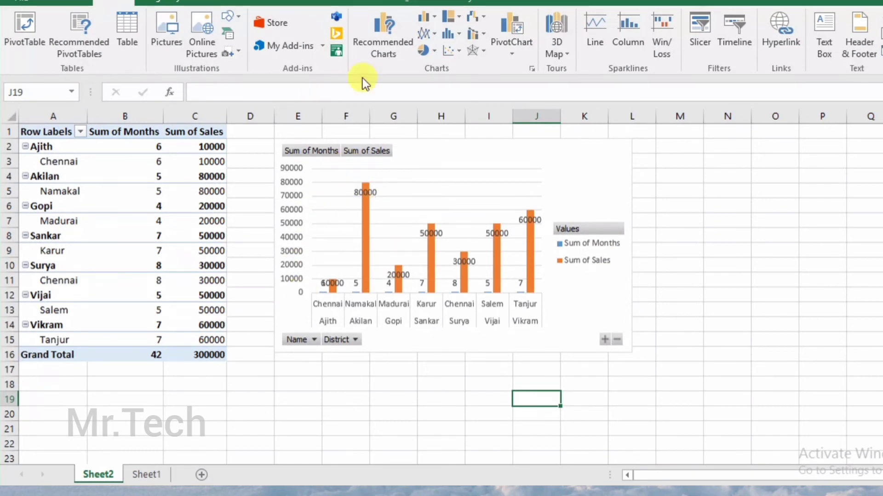
Try chart Style 6 on the PivotChart and settle on the chart style with the dark background.
{"action": "left_click", "coordinate": [404, 184]}
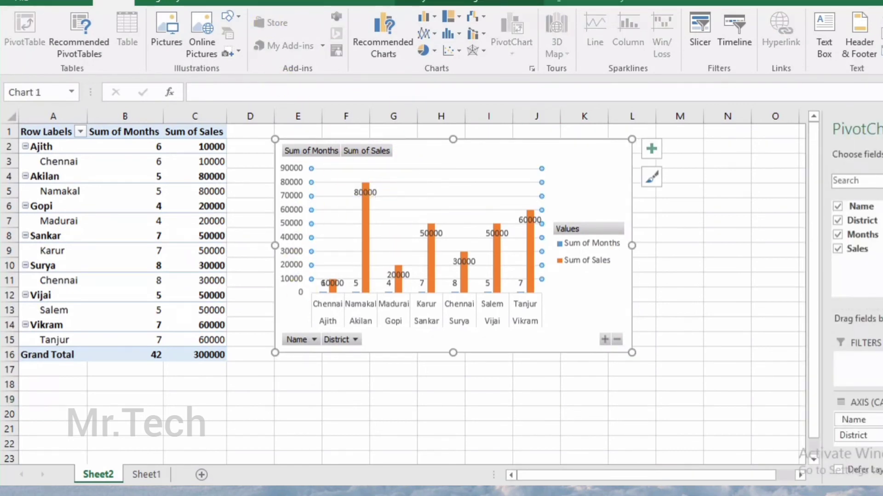
{"action": "left_click", "coordinate": [327, 2]}
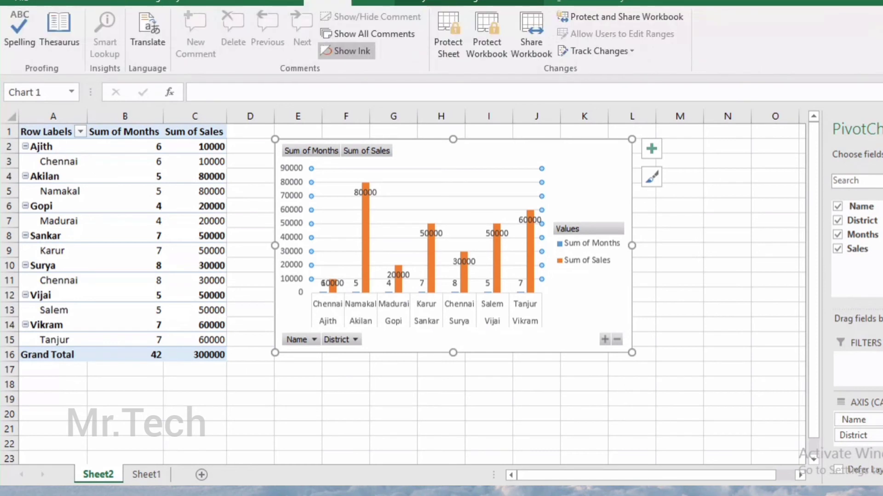
{"action": "left_click", "coordinate": [470, 3]}
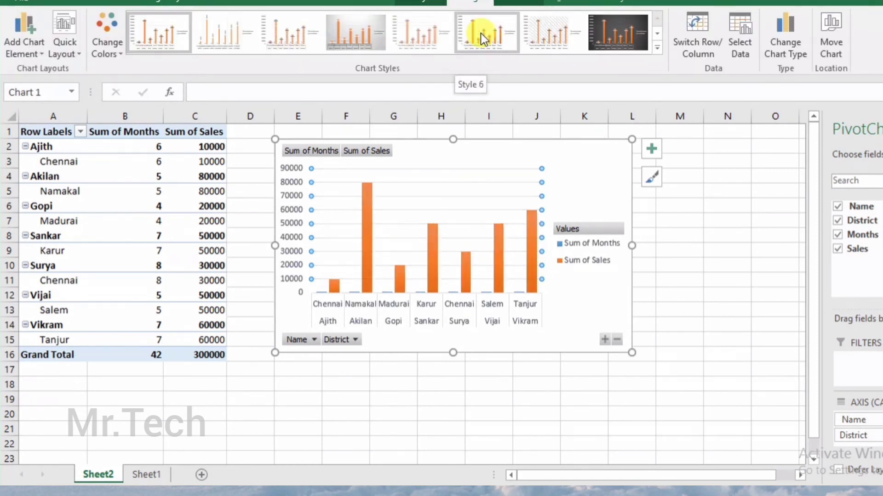
{"action": "left_click", "coordinate": [481, 33]}
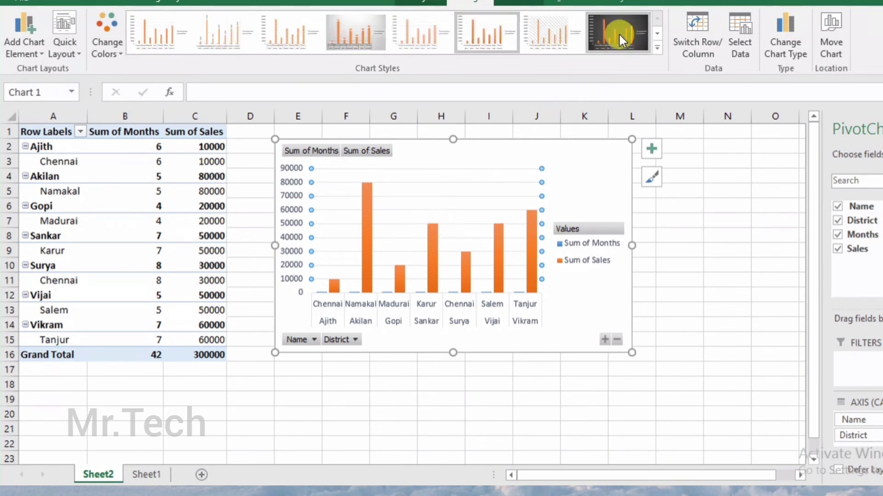
{"action": "left_click", "coordinate": [619, 36]}
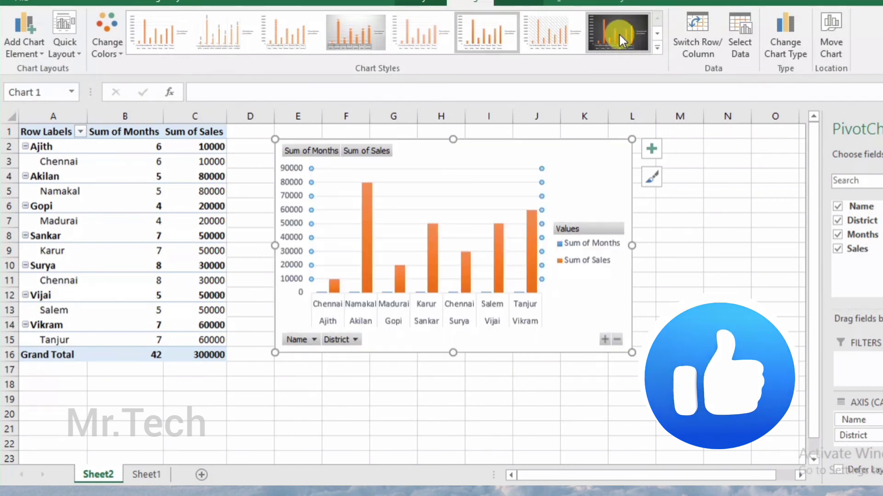
{"action": "left_click", "coordinate": [619, 36]}
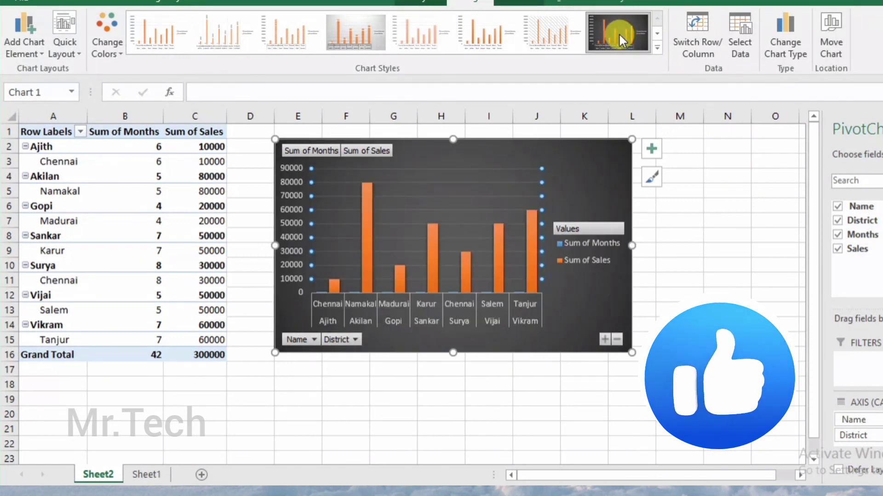